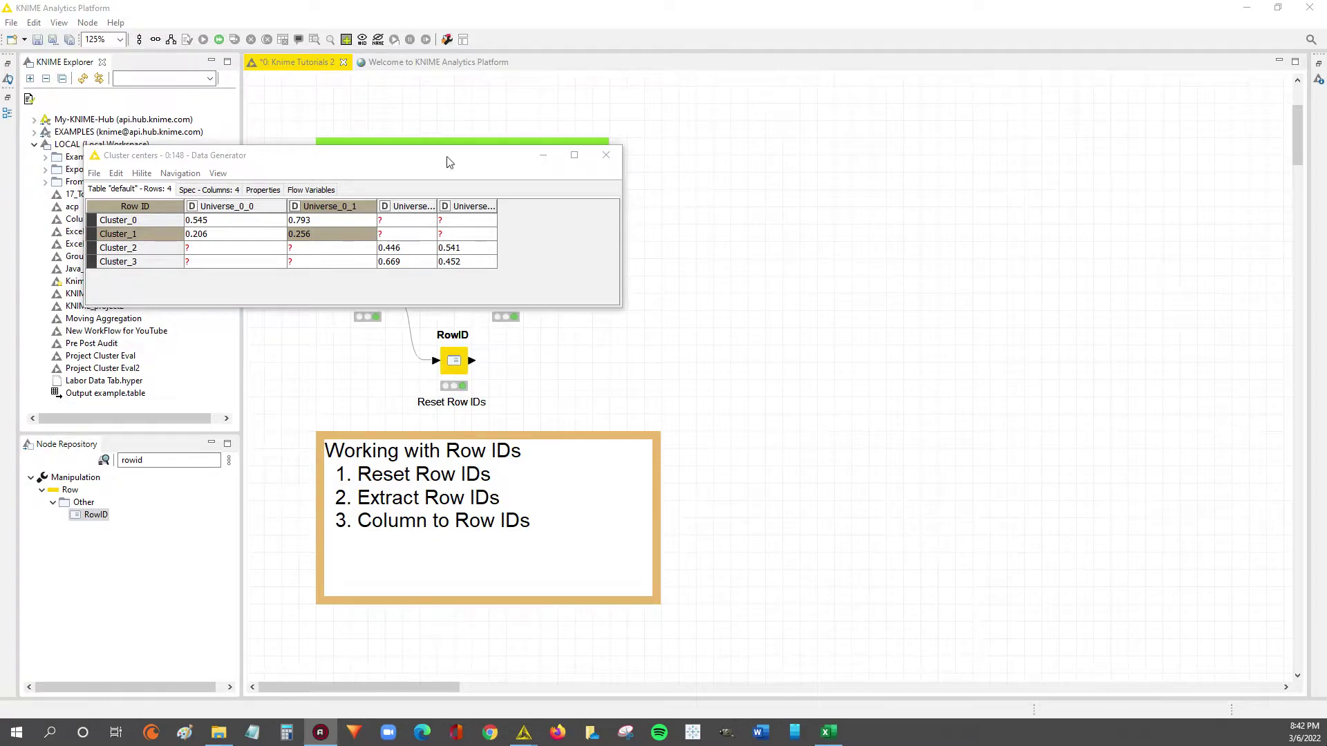
# Reopen the Data Generator's Cluster centers table and select rows Cluster_0 to Cluster_3
pyautogui.moveTo(409, 162)
pyautogui.mouseDown()
pyautogui.moveTo(695, 397)
pyautogui.moveTo(535, 494)
pyautogui.mouseUp()
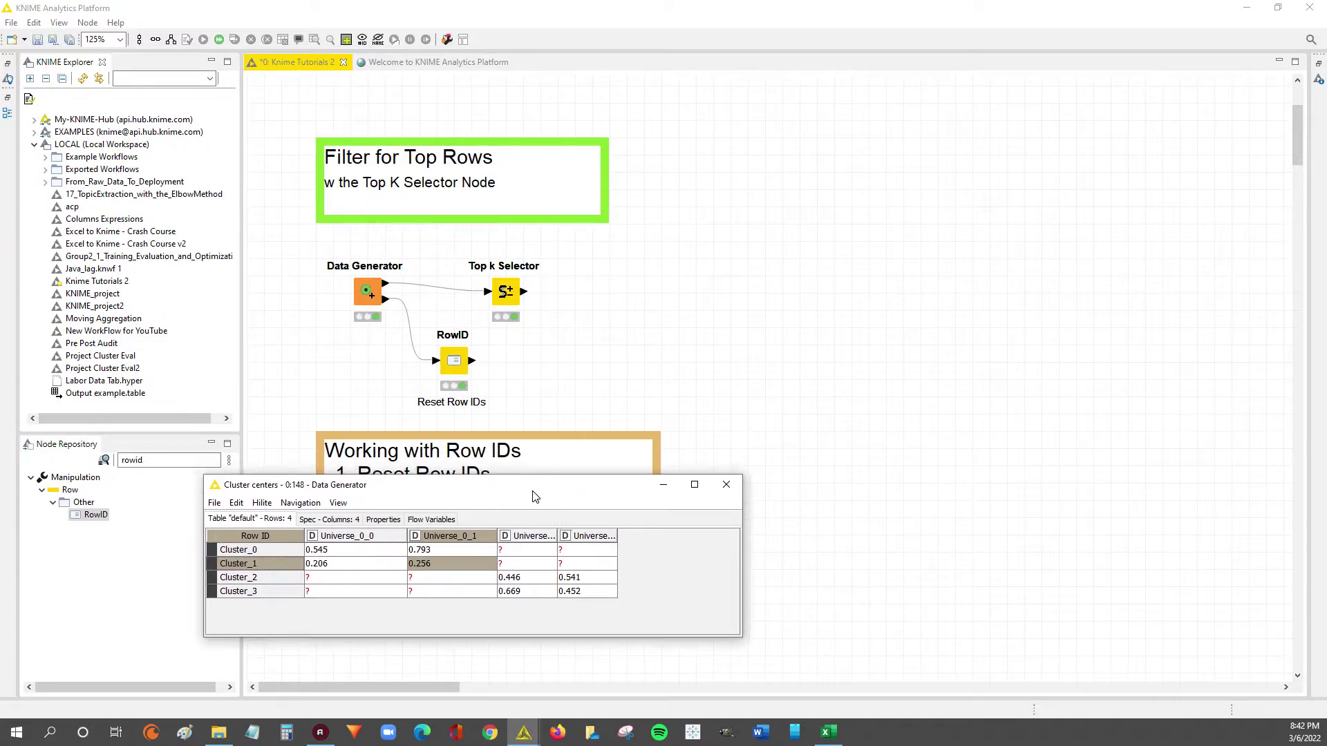
pyautogui.click(725, 485)
pyautogui.rightClick(376, 290)
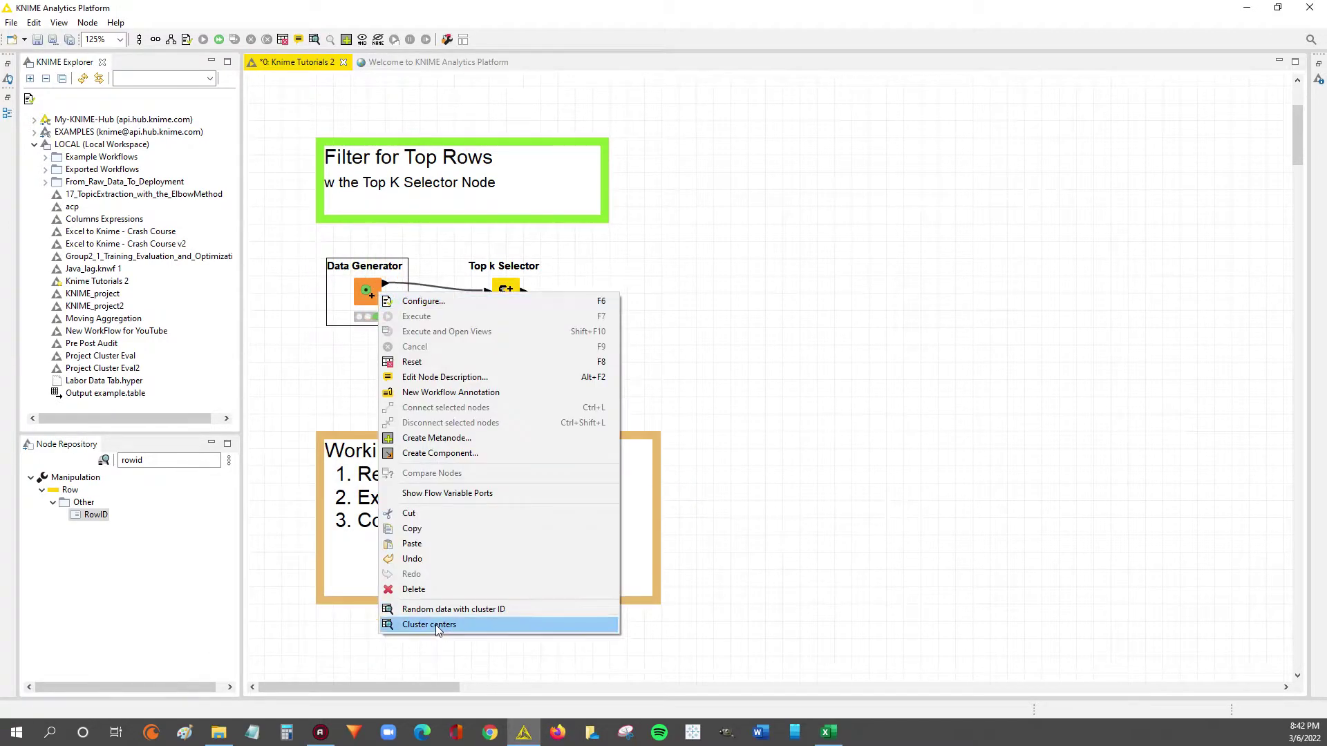
pyautogui.click(437, 625)
pyautogui.moveTo(419, 494); pyautogui.dragTo(457, 220)
pyautogui.moveTo(297, 277); pyautogui.dragTo(311, 317)
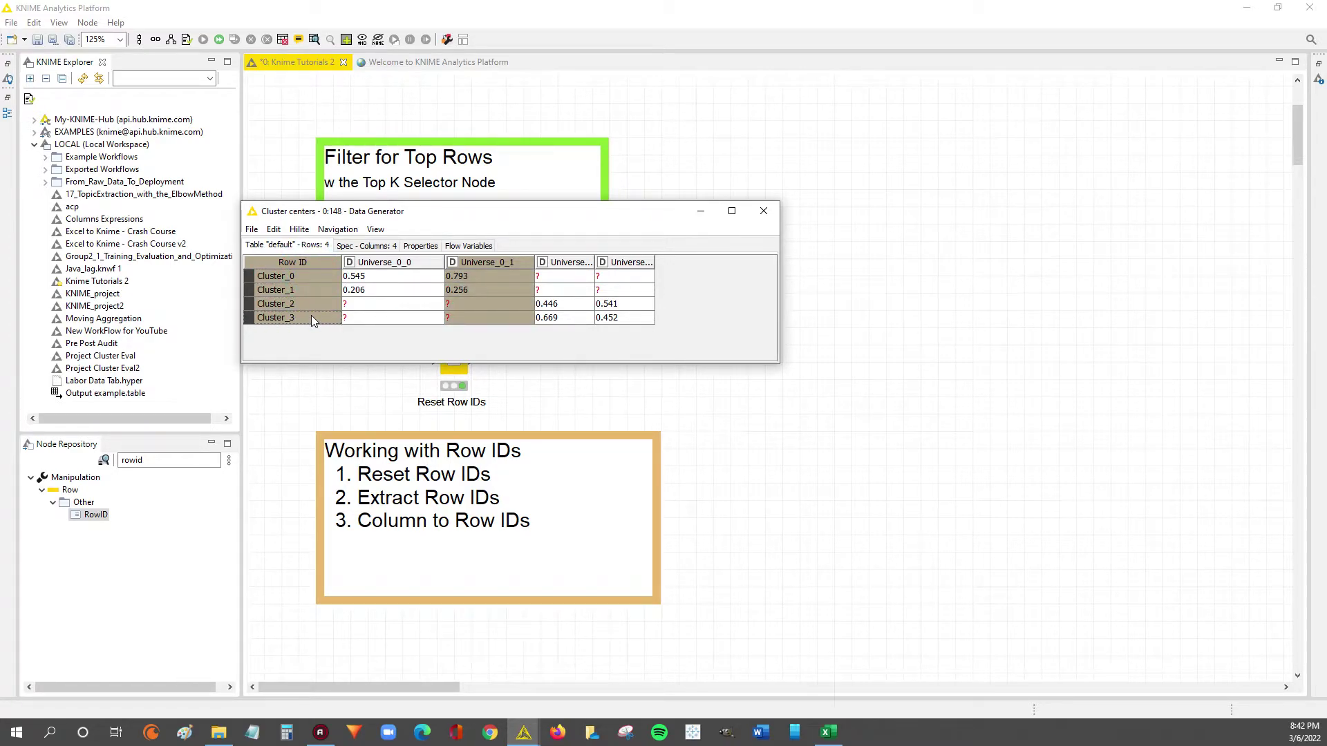
pyautogui.click(696, 291)
pyautogui.moveTo(505, 217); pyautogui.dragTo(577, 472)
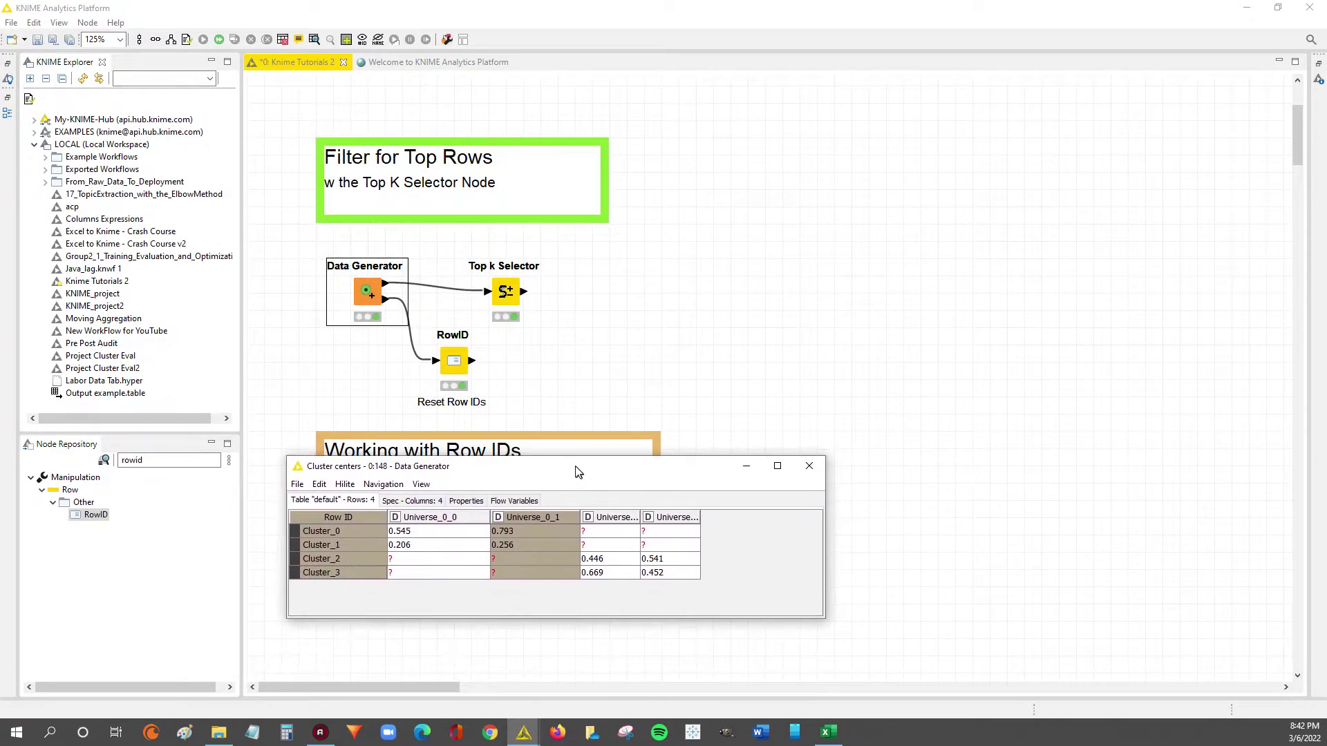
# Add a new RowID node from the 'rowid' search to the workflow
pyautogui.click(159, 460)
pyautogui.doubleClick(135, 460)
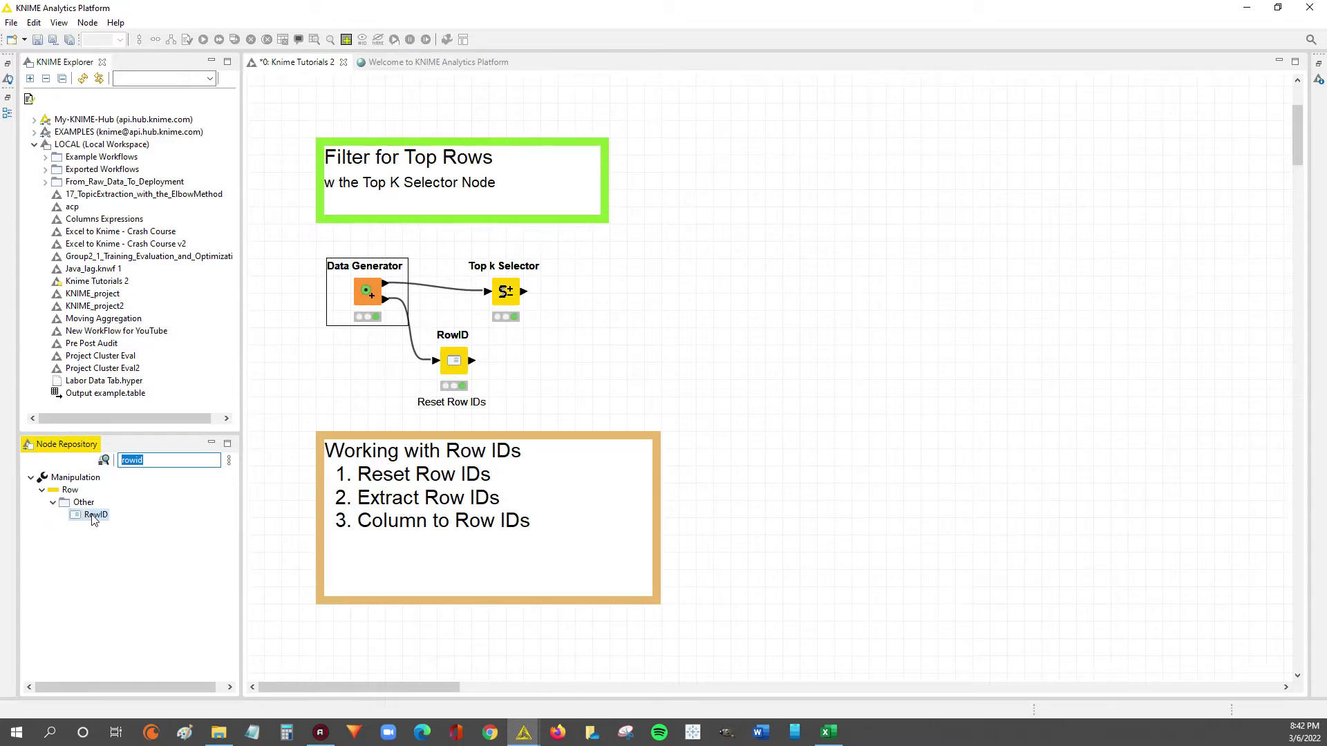
pyautogui.moveTo(95, 516); pyautogui.dragTo(566, 360)
# Label the new node 'Extract Row IDs' and connect Data Generator's second output to it
pyautogui.click(553, 402)
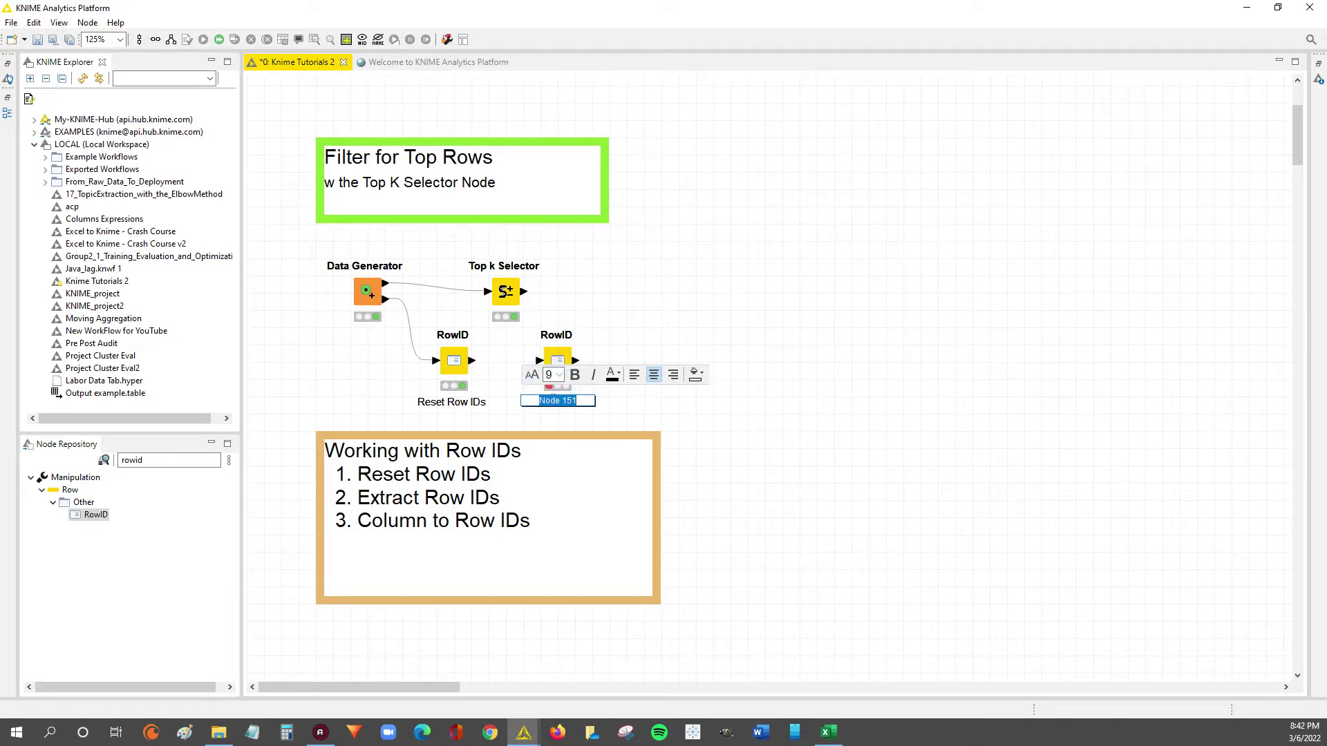
pyautogui.write('Extract Row I(D')
pyautogui.press('BackSpace')
pyautogui.press('BackSpace')
pyautogui.write('Ds')
pyautogui.click(678, 252)
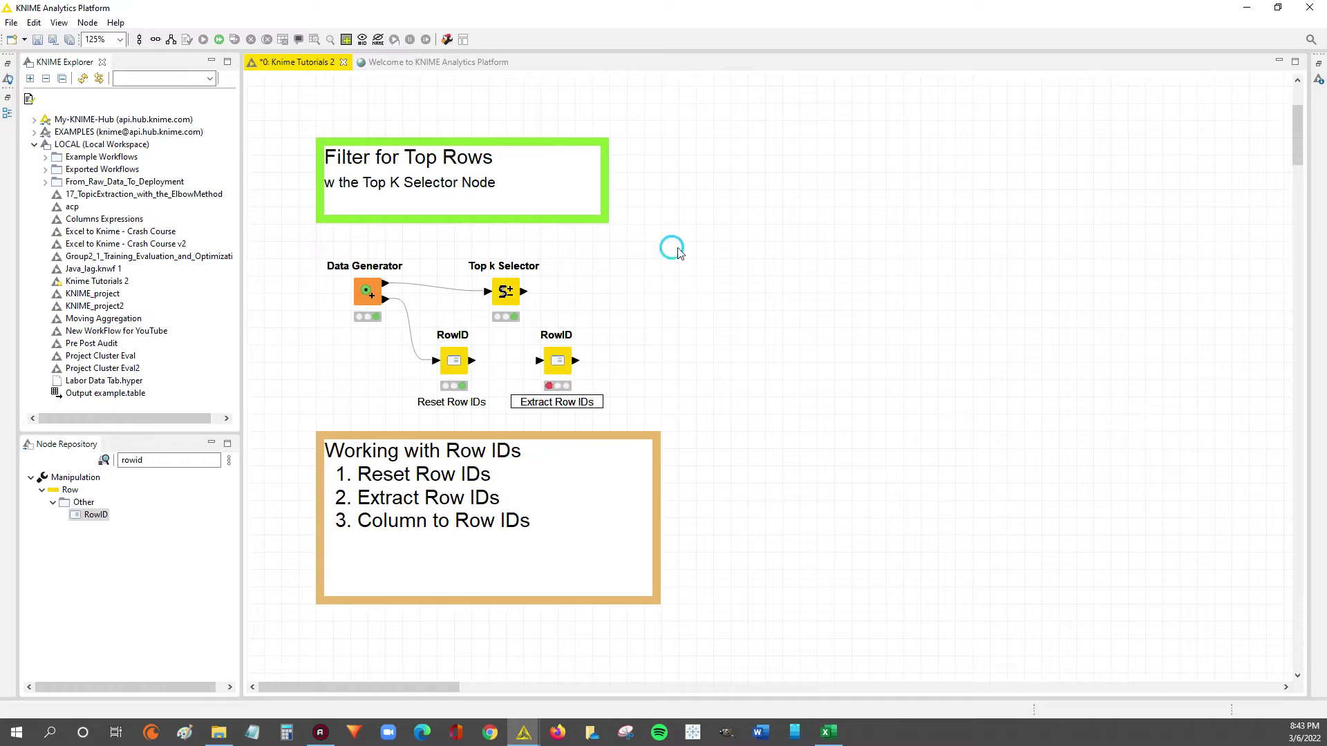
pyautogui.moveTo(385, 299); pyautogui.dragTo(539, 360)
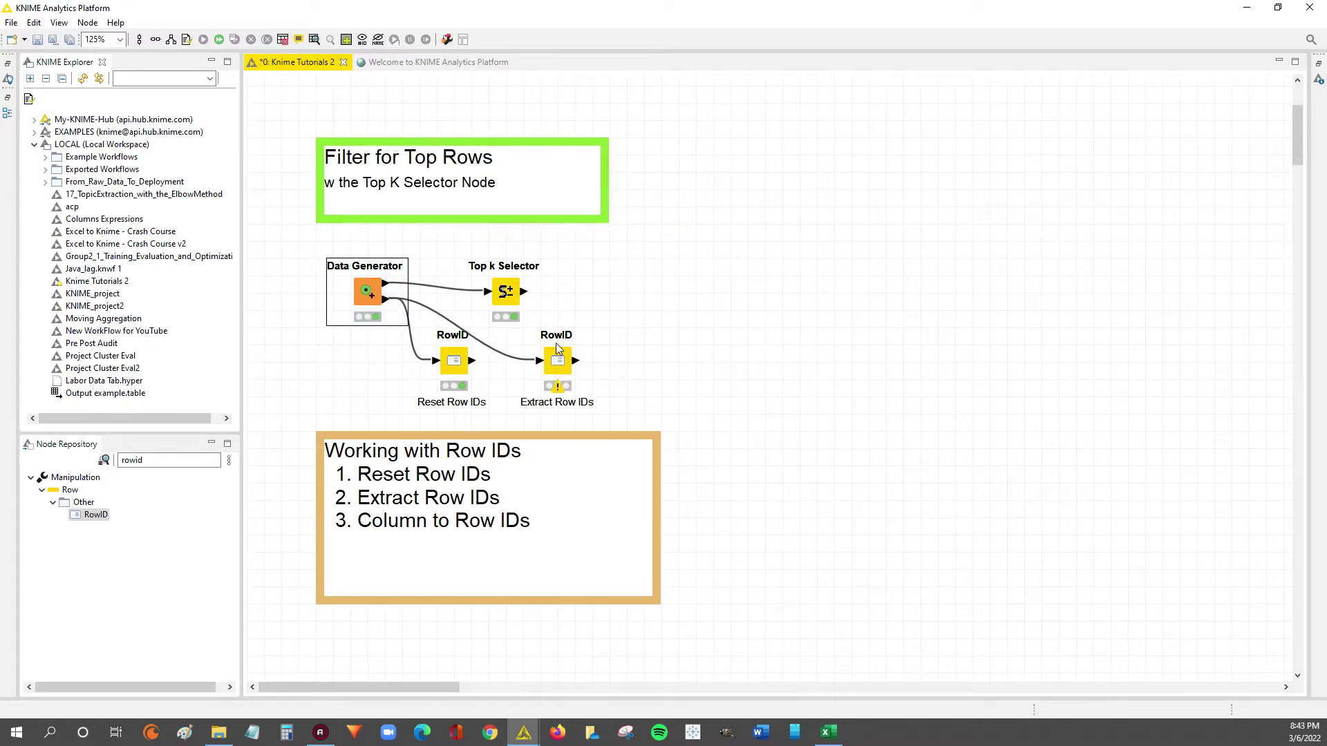
# Untick Replace RowID, enable a new row-ID column named 'Cluster Names', then apply and confirm
pyautogui.doubleClick(559, 360)
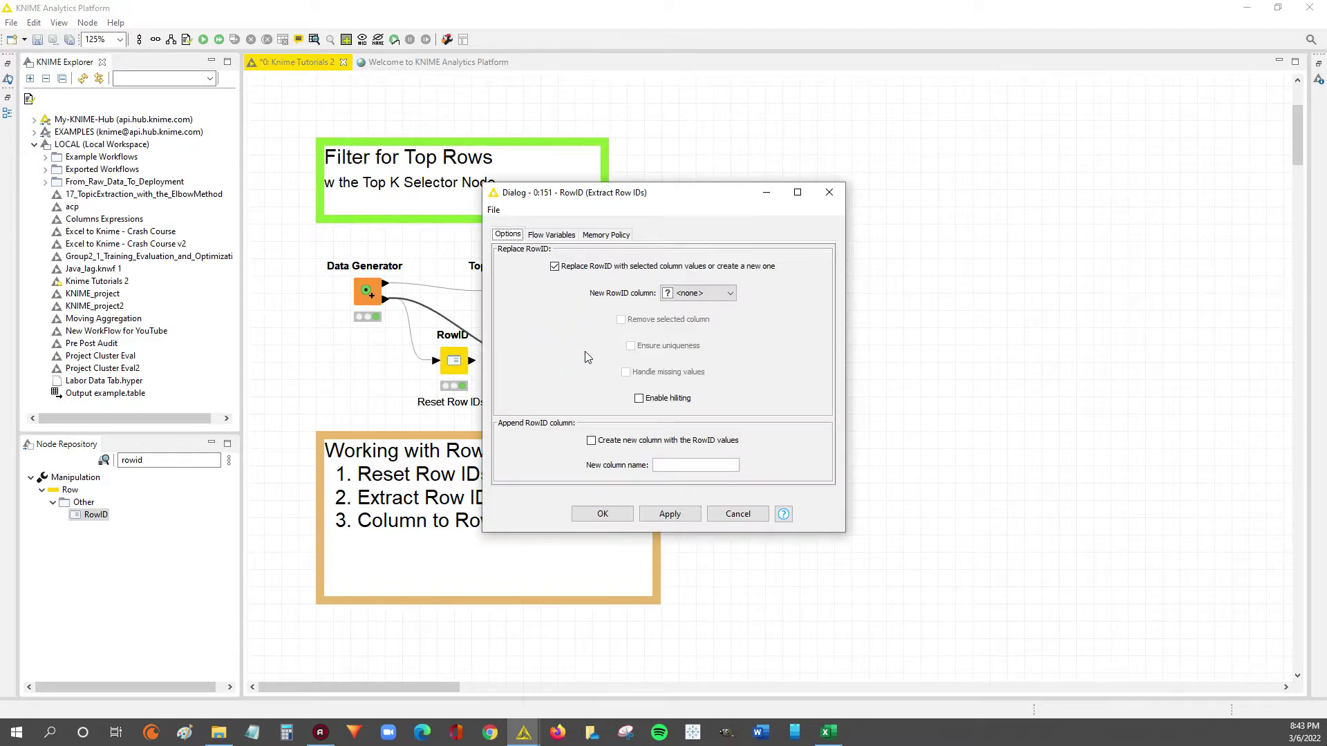
pyautogui.moveTo(641, 201); pyautogui.dragTo(220, 277)
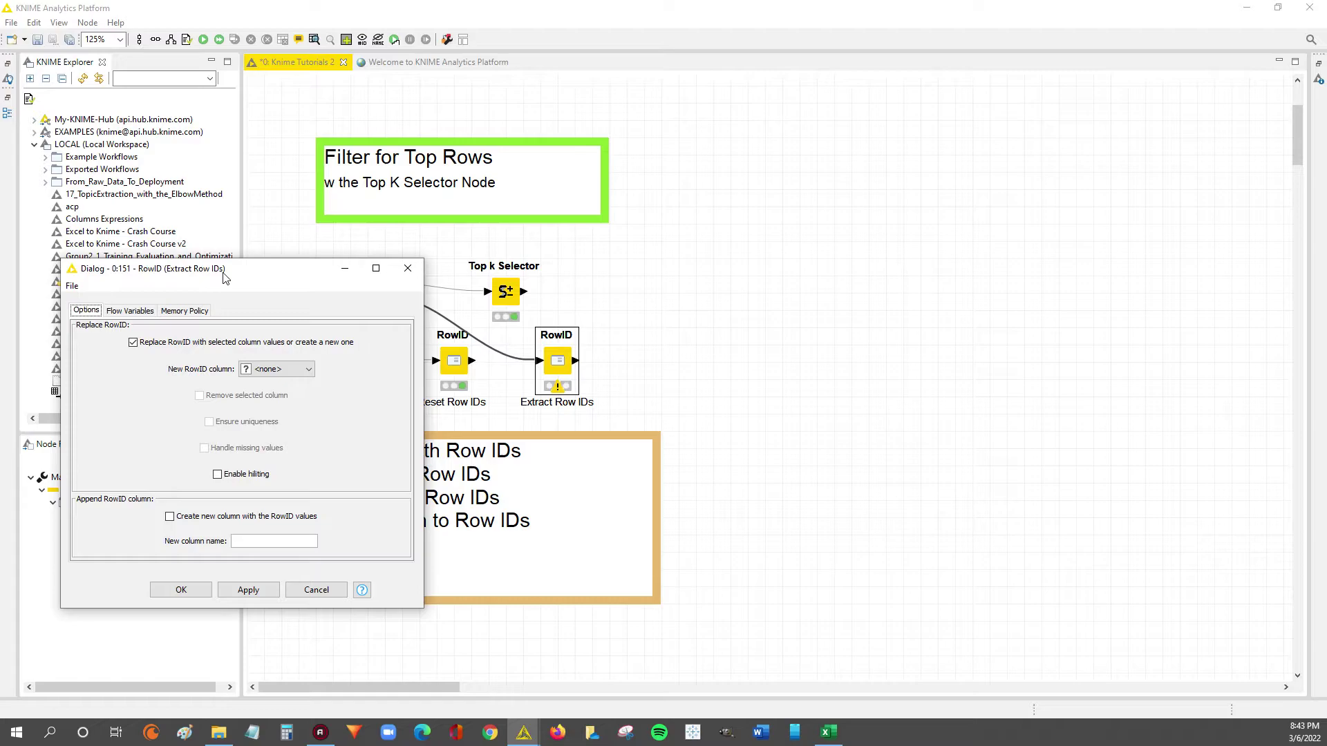
pyautogui.click(134, 343)
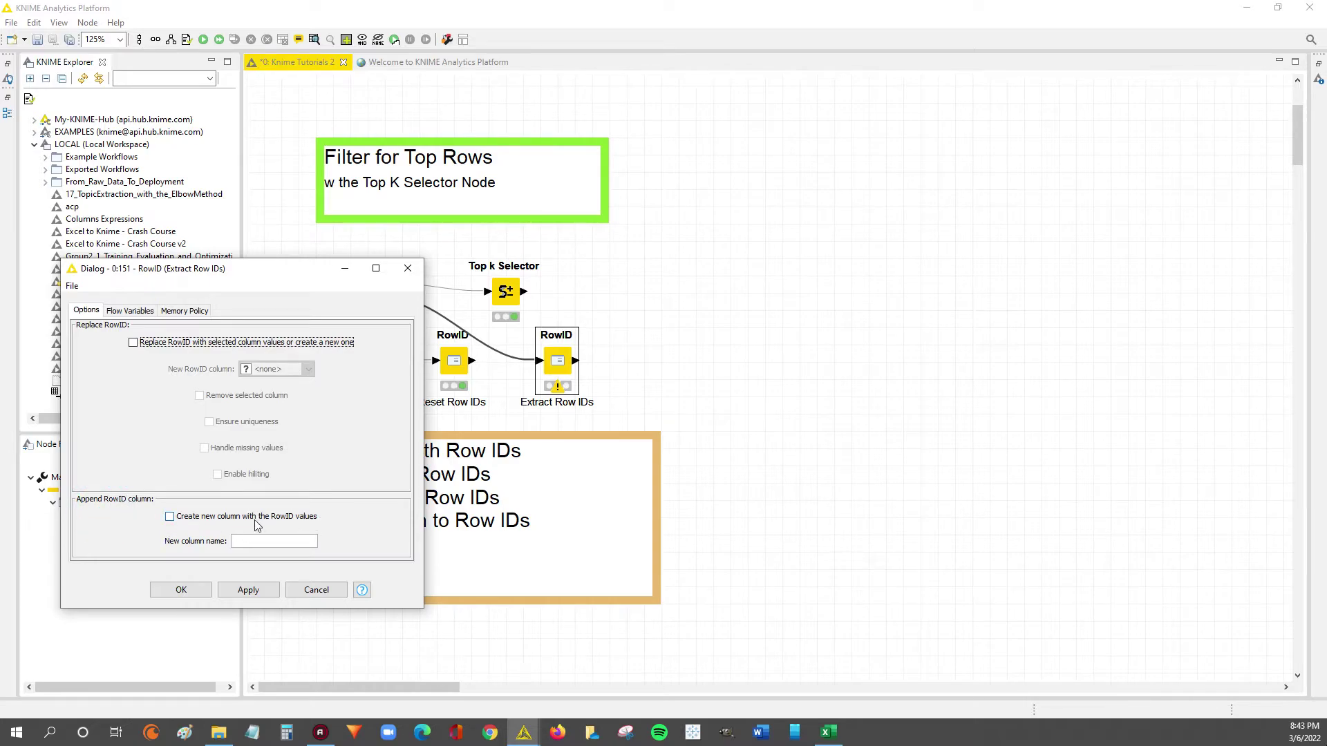
pyautogui.click(170, 517)
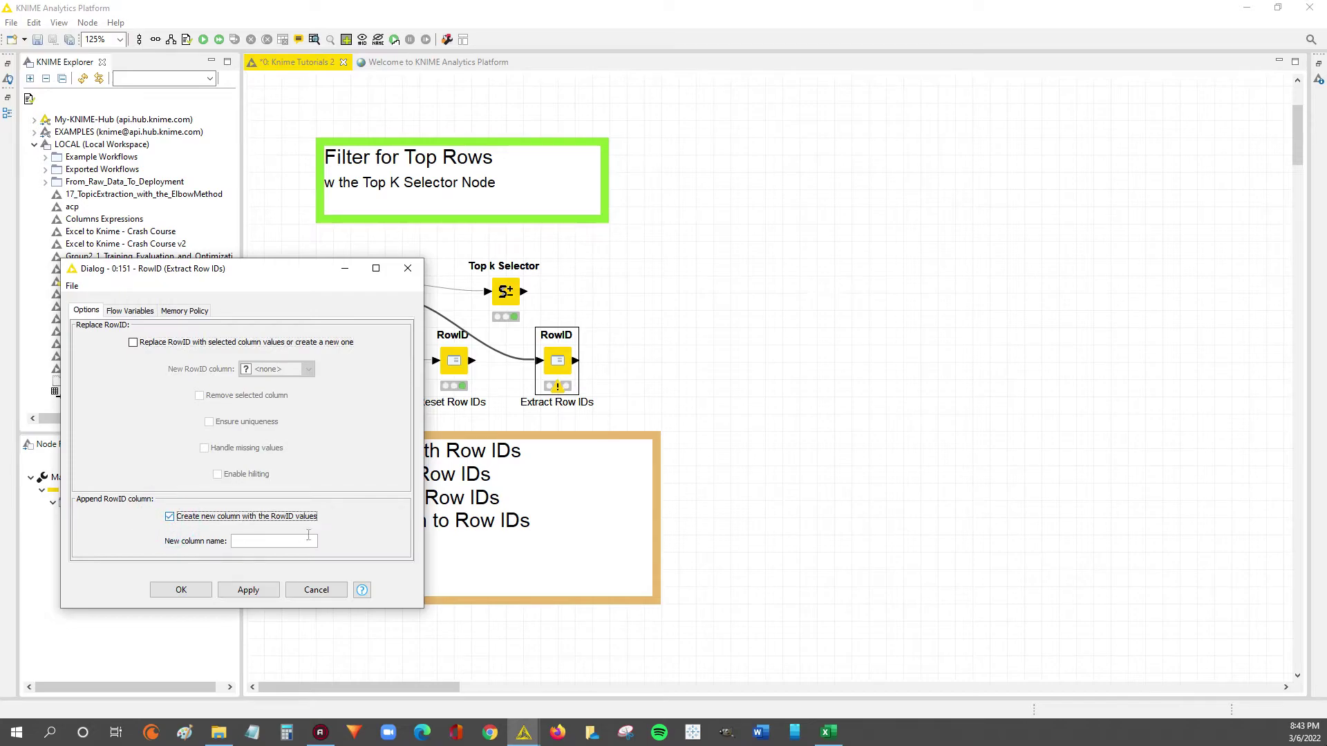
pyautogui.click(169, 518)
pyautogui.click(170, 517)
pyautogui.click(267, 543)
pyautogui.write('Cluster Names')
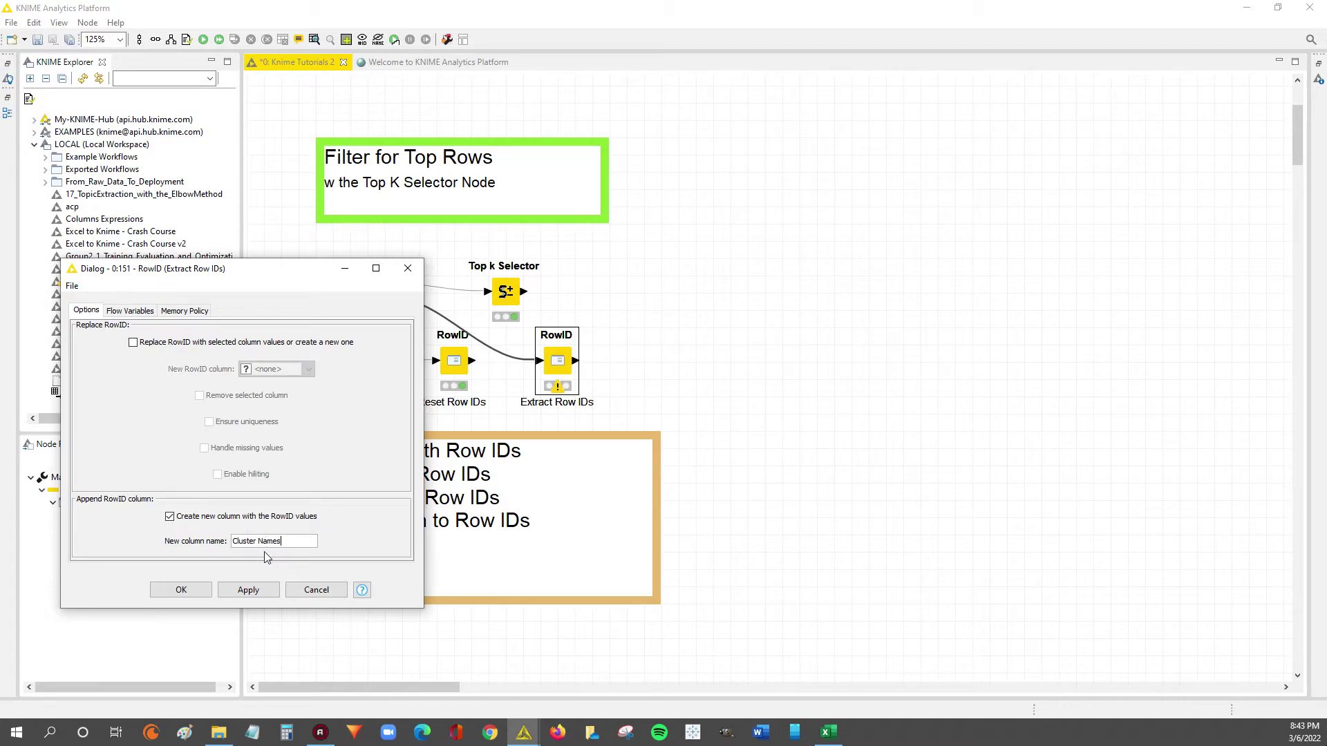
pyautogui.click(254, 594)
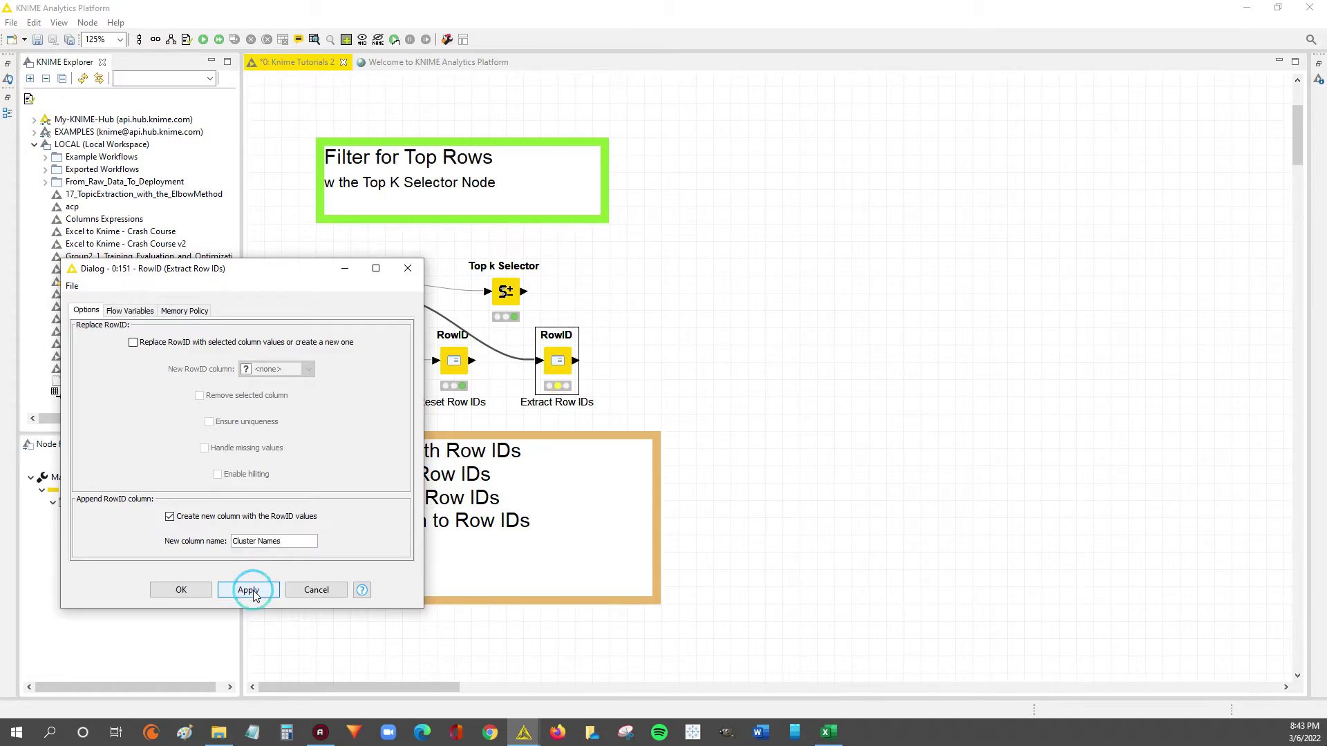
pyautogui.click(179, 591)
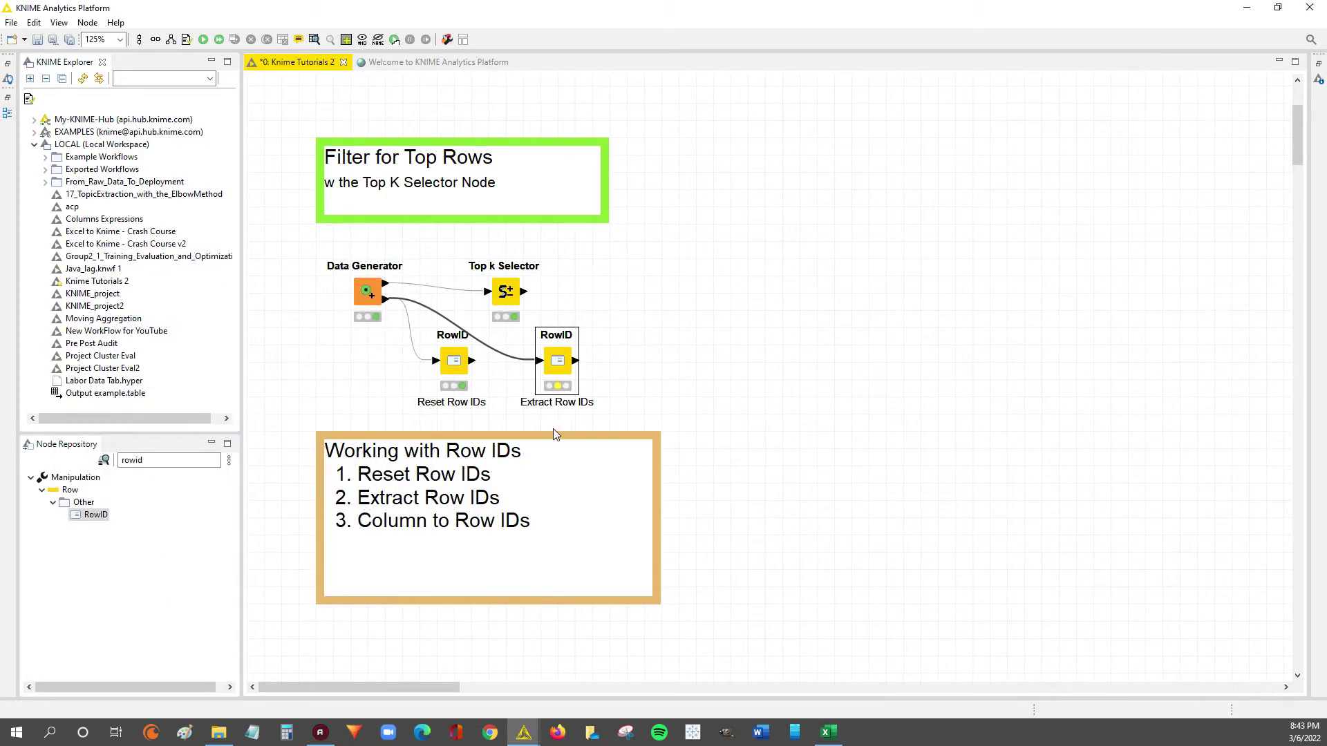
# Execute the Extract Row IDs node from its context menu
pyautogui.rightClick(560, 358)
pyautogui.click(591, 383)
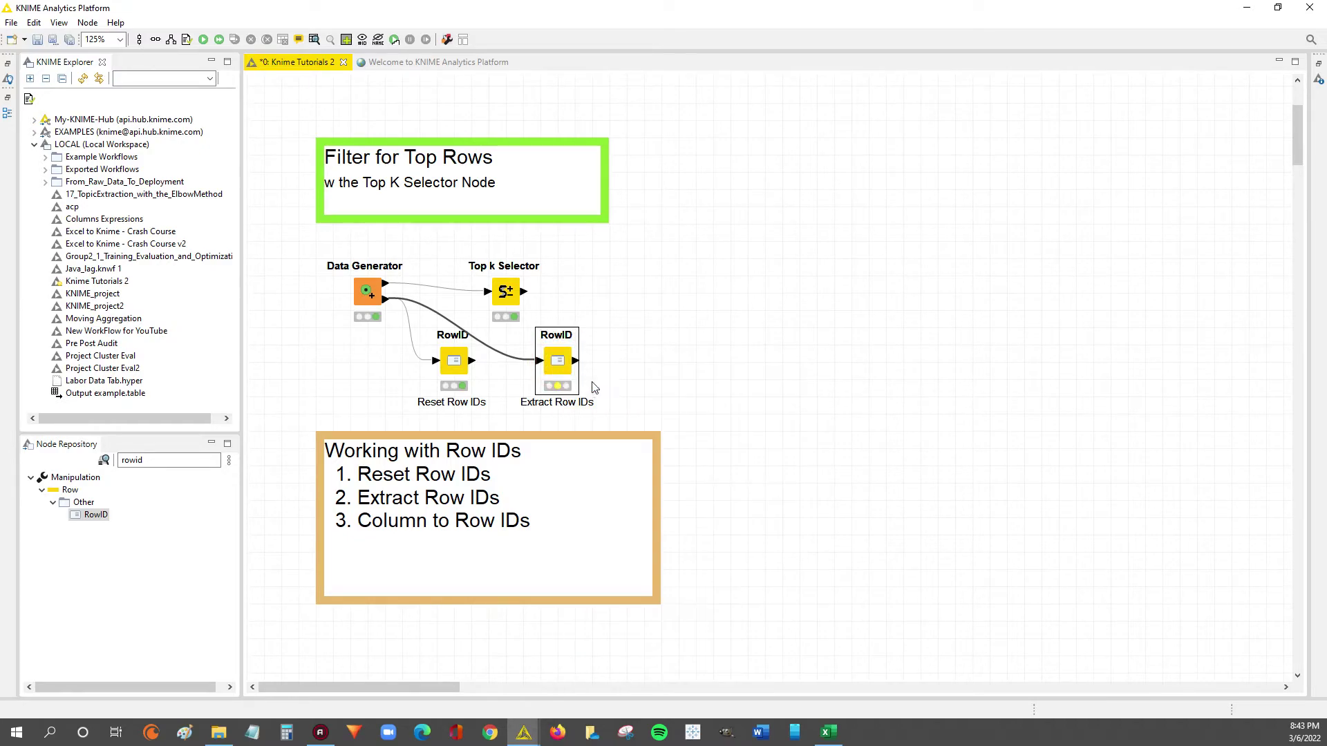
pyautogui.rightClick(560, 362)
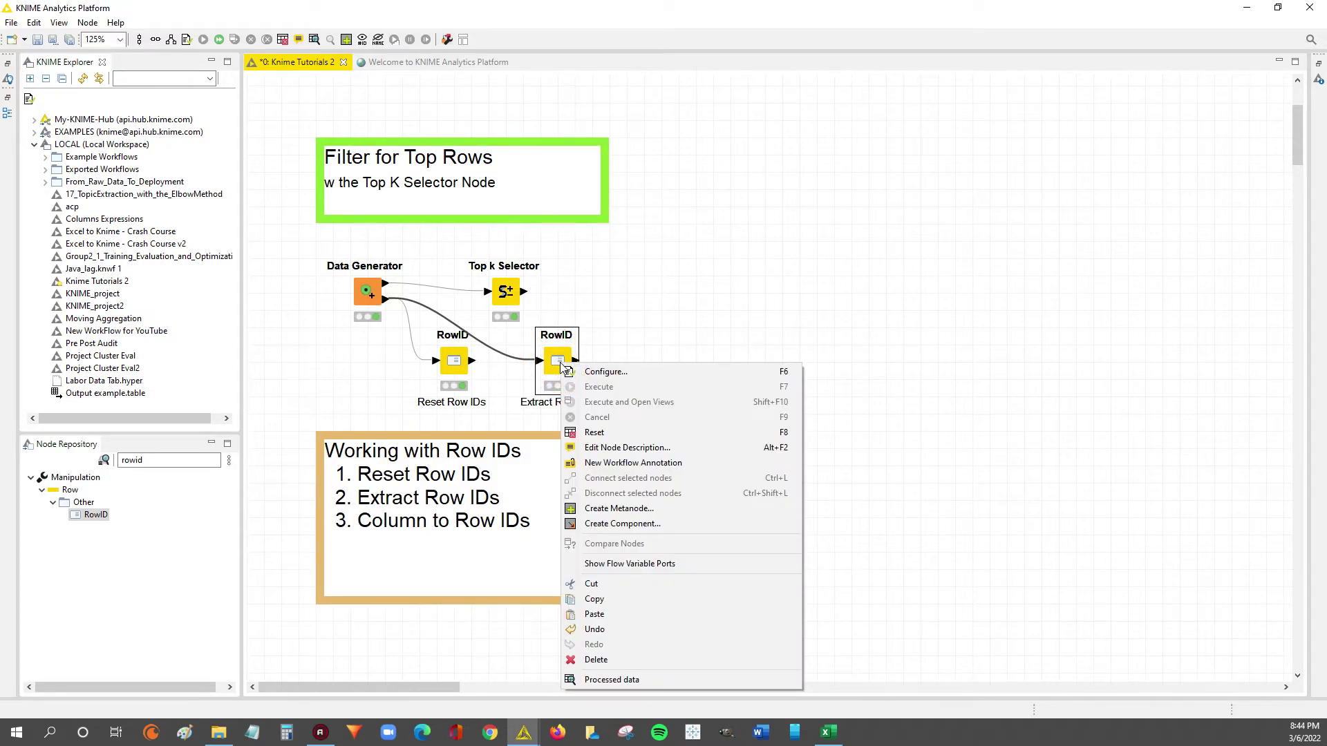
# Open the Extract Row IDs processed output table and increase its font size several times
pyautogui.click(617, 680)
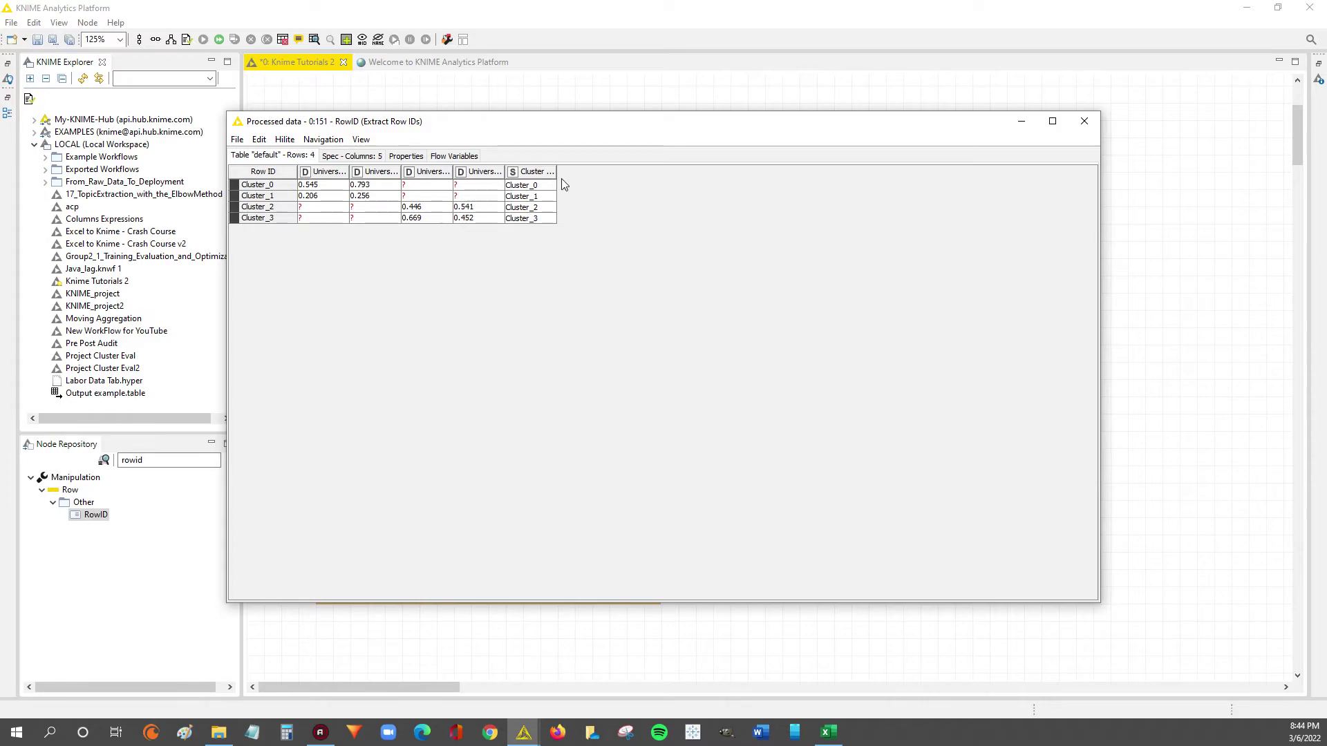
pyautogui.moveTo(556, 172); pyautogui.dragTo(607, 172)
pyautogui.click(361, 139)
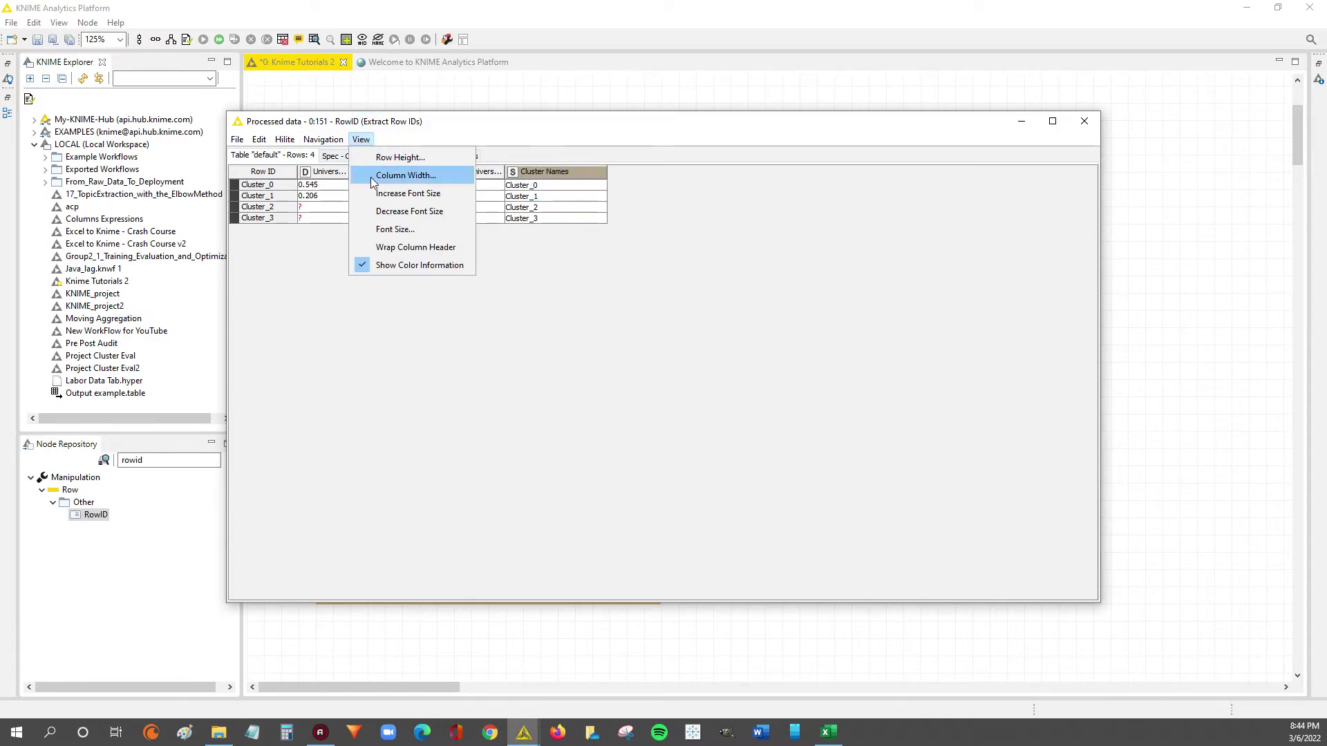
pyautogui.click(373, 181)
pyautogui.click(361, 139)
pyautogui.click(373, 181)
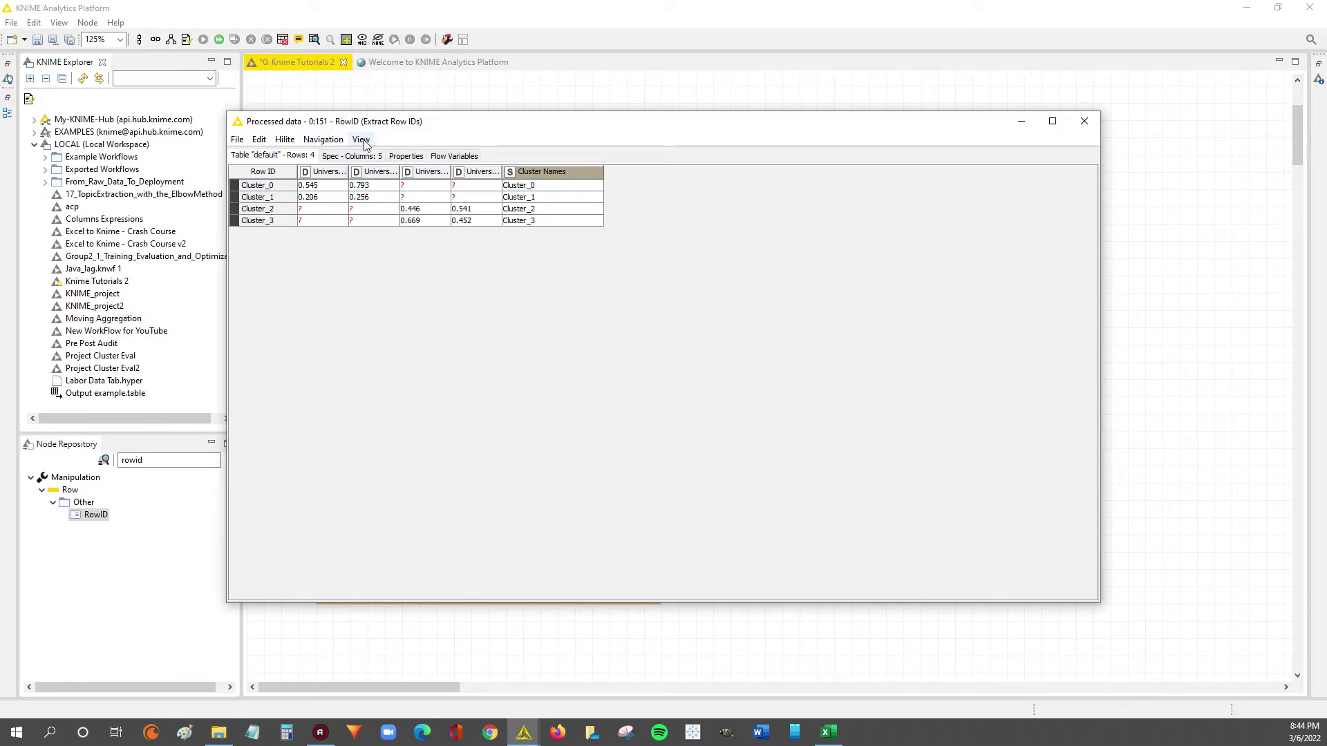
pyautogui.click(362, 139)
pyautogui.click(373, 191)
pyautogui.click(361, 139)
pyautogui.click(373, 191)
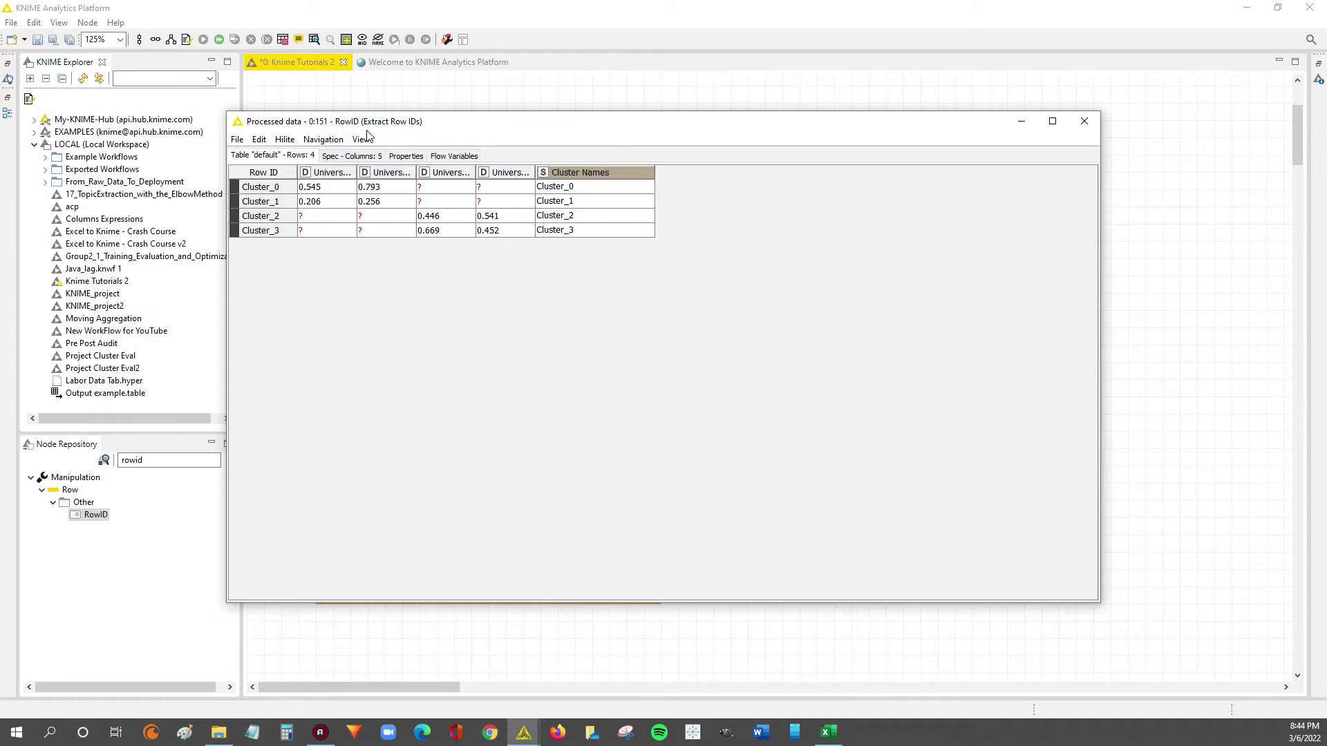
pyautogui.click(363, 140)
pyautogui.click(373, 191)
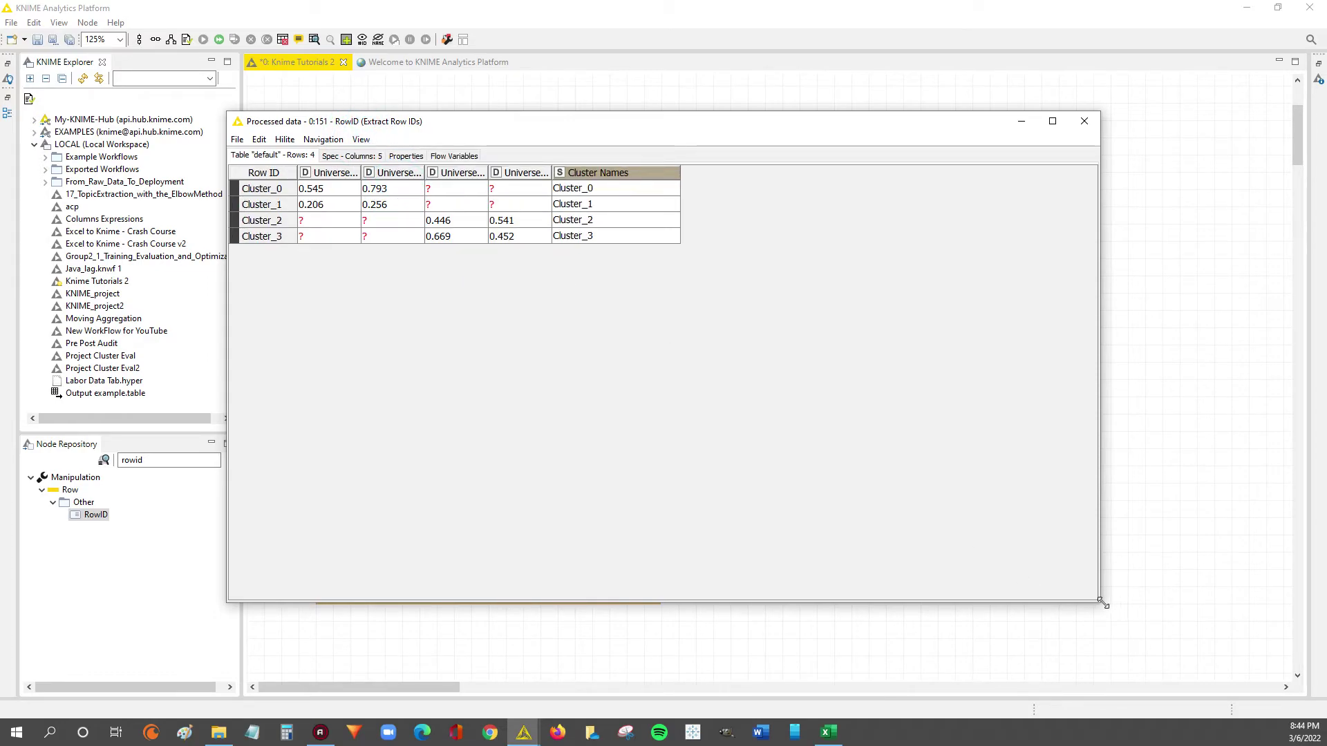
# Shrink the table window, widen the Row ID column and select rows Cluster_0 to Cluster_3
pyautogui.moveTo(1103, 604); pyautogui.dragTo(868, 315)
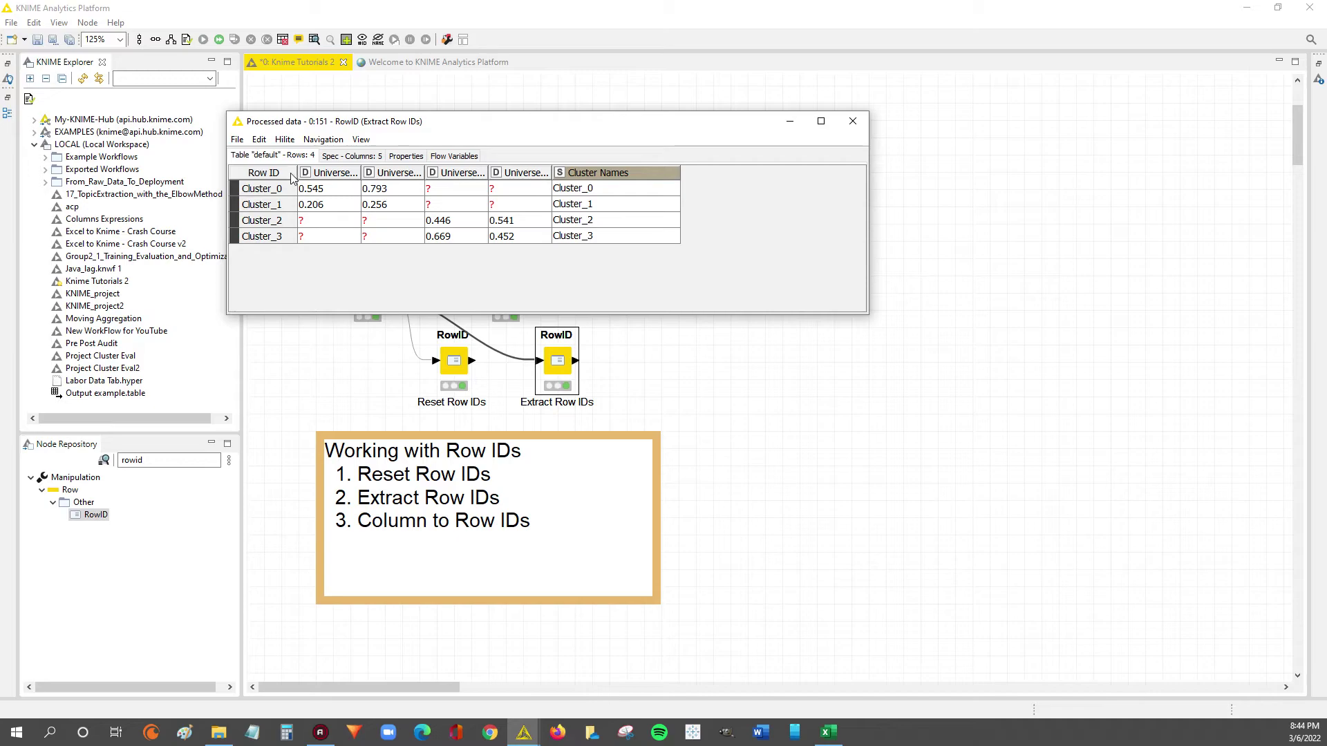
pyautogui.moveTo(297, 172); pyautogui.dragTo(299, 235)
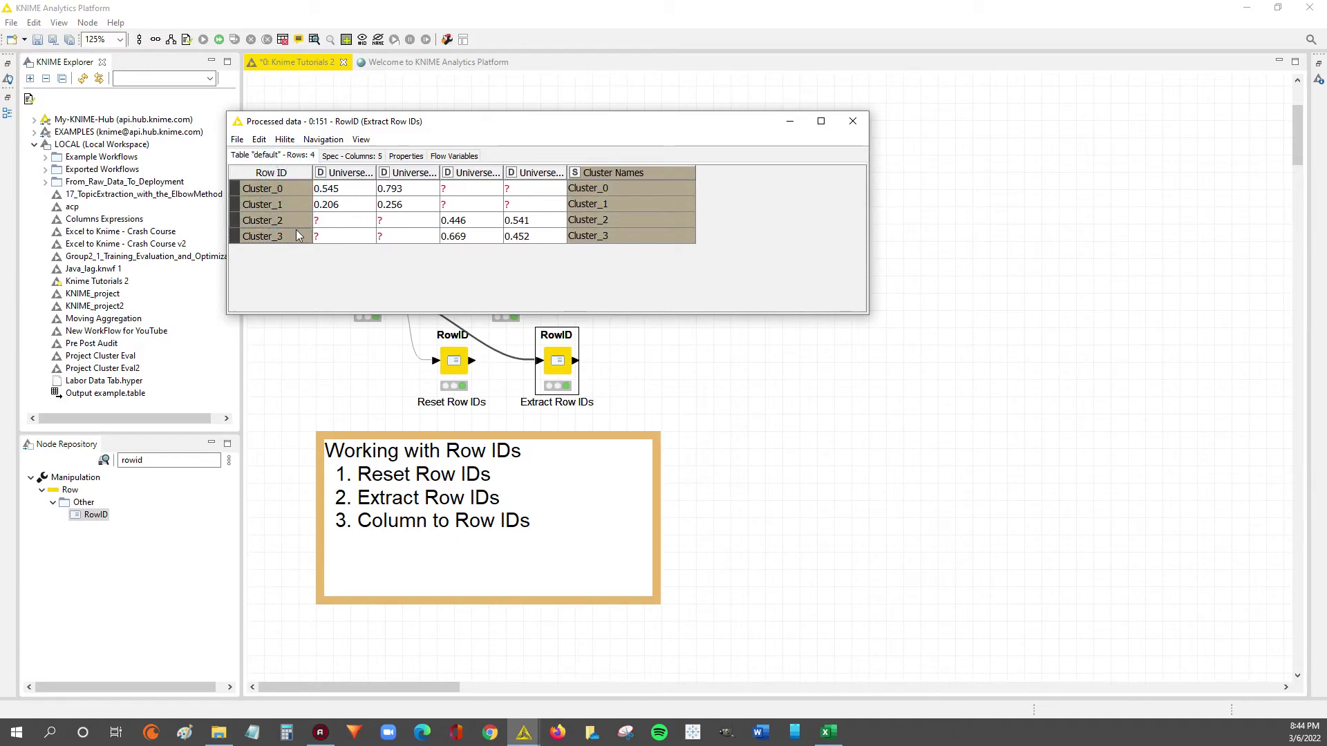
pyautogui.click(620, 191)
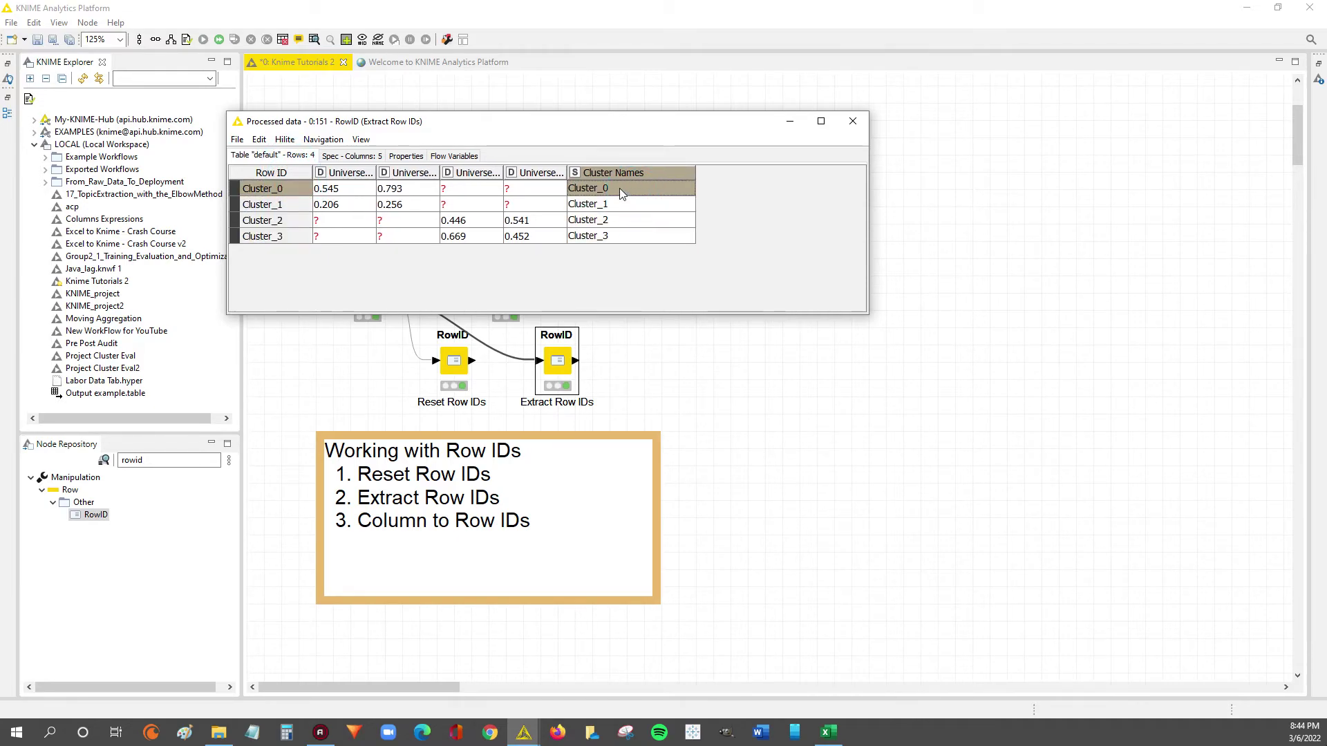
pyautogui.moveTo(614, 188); pyautogui.dragTo(614, 237)
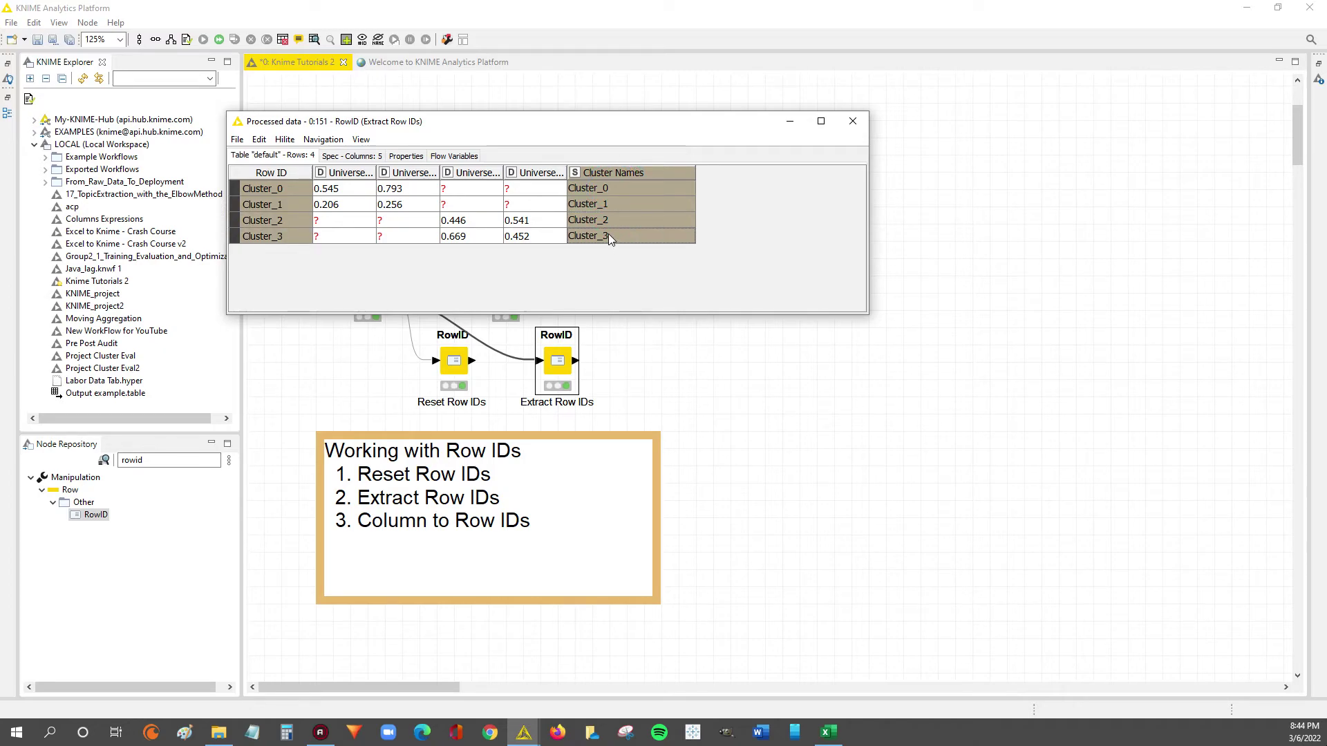
pyautogui.moveTo(613, 122); pyautogui.dragTo(717, 178)
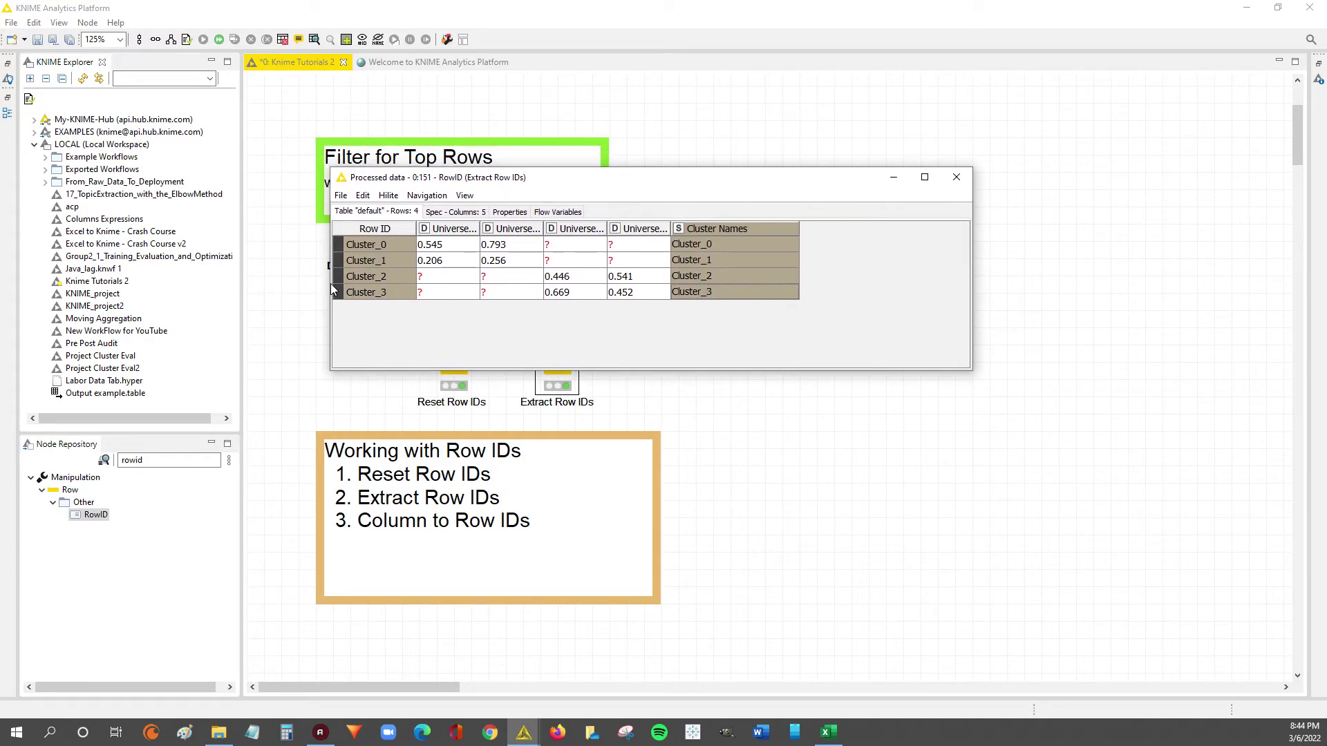
pyautogui.moveTo(701, 241); pyautogui.dragTo(704, 290)
pyautogui.click(513, 292)
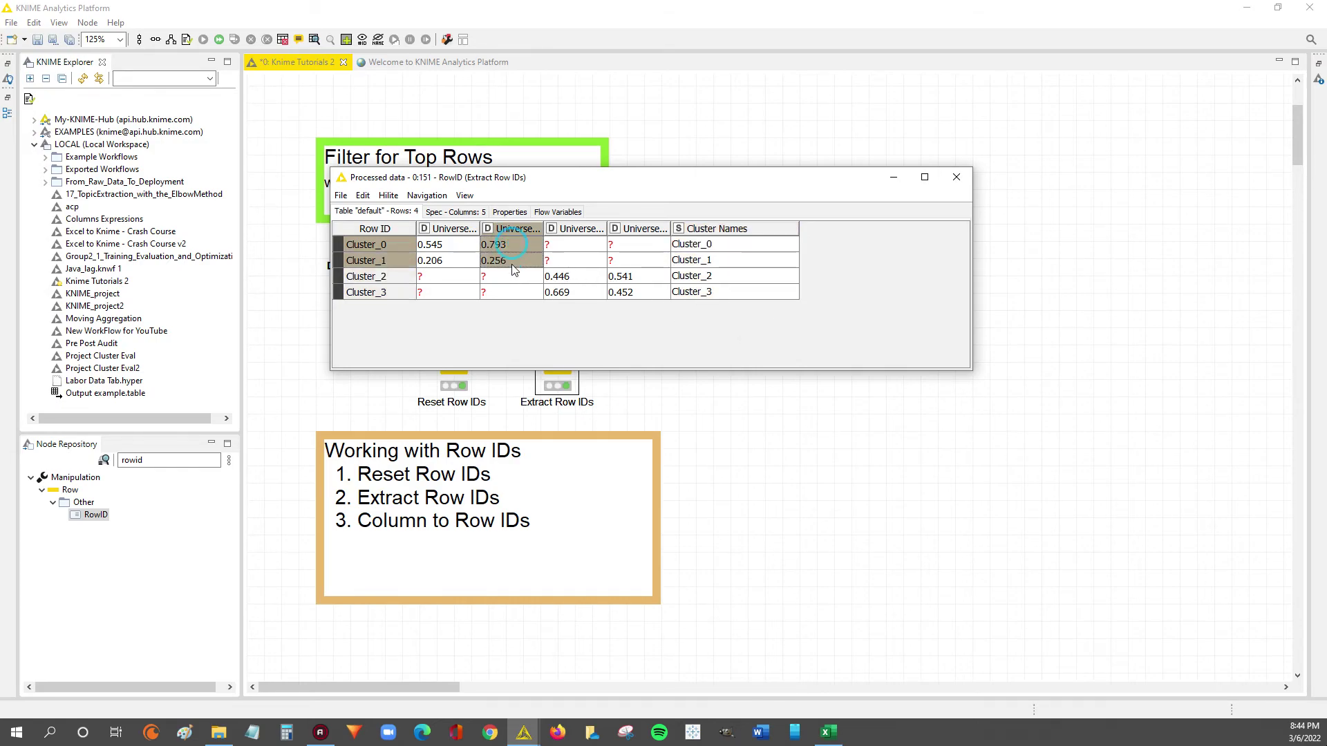